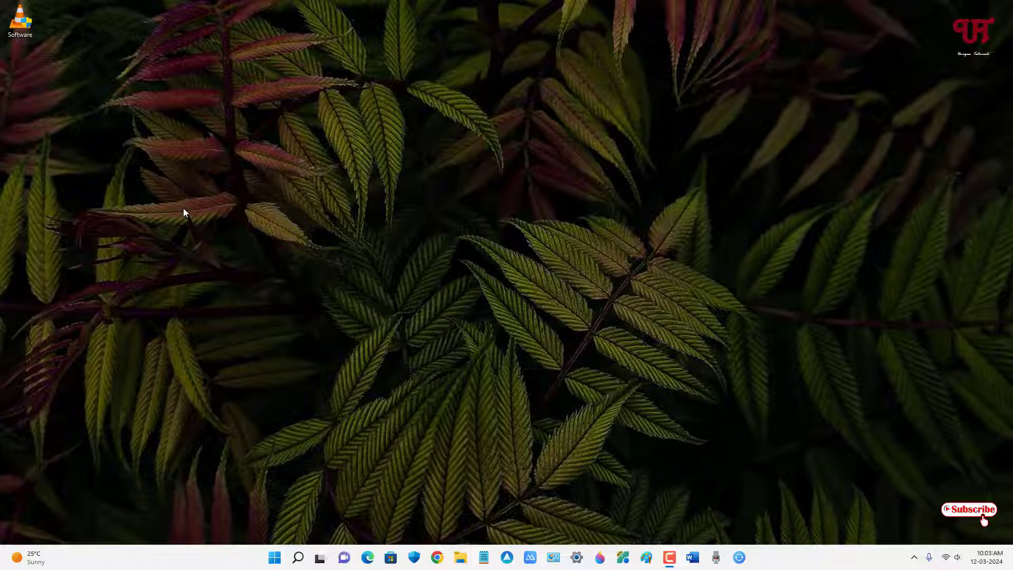
Install VLC from the Software installer, finishing with 'Run VLC media player' unchecked
{"action": "double_click", "coordinate": [20, 24]}
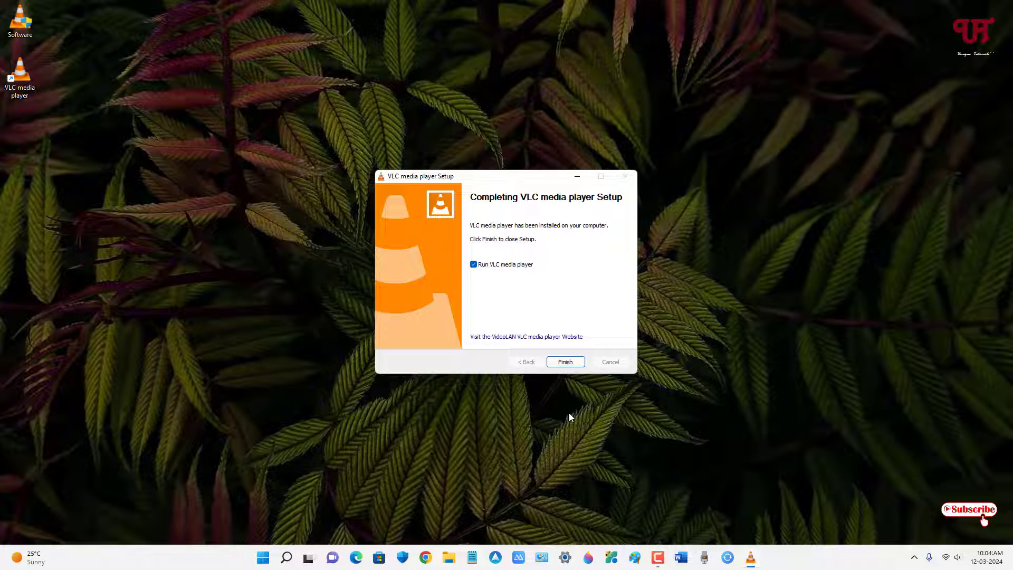
{"action": "left_click", "coordinate": [474, 264]}
{"action": "left_click", "coordinate": [569, 363]}
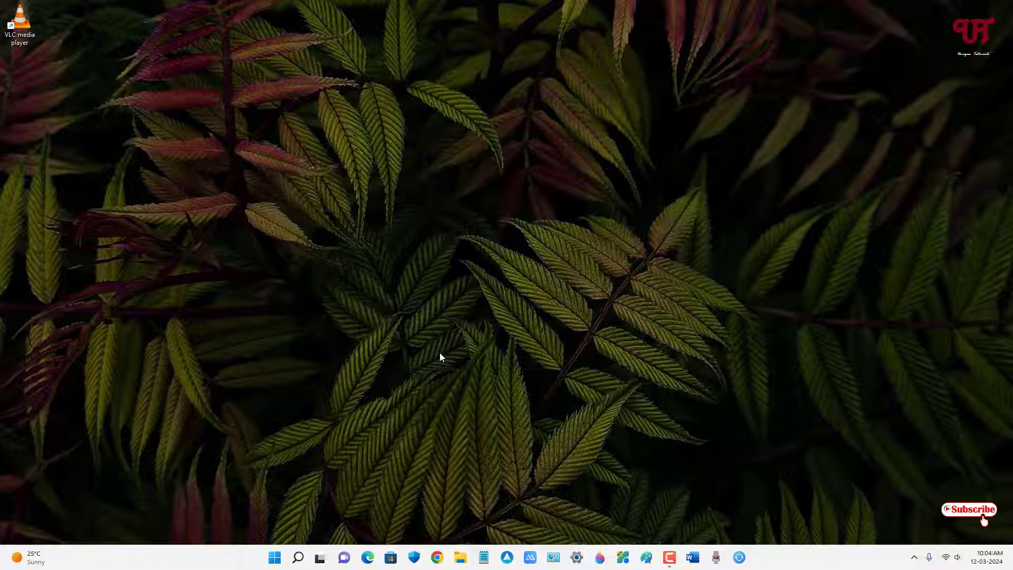
Browse to the C:\Program Files\VideoLAN\VLC folder on Local Disk (C:)
{"action": "left_click", "coordinate": [460, 557]}
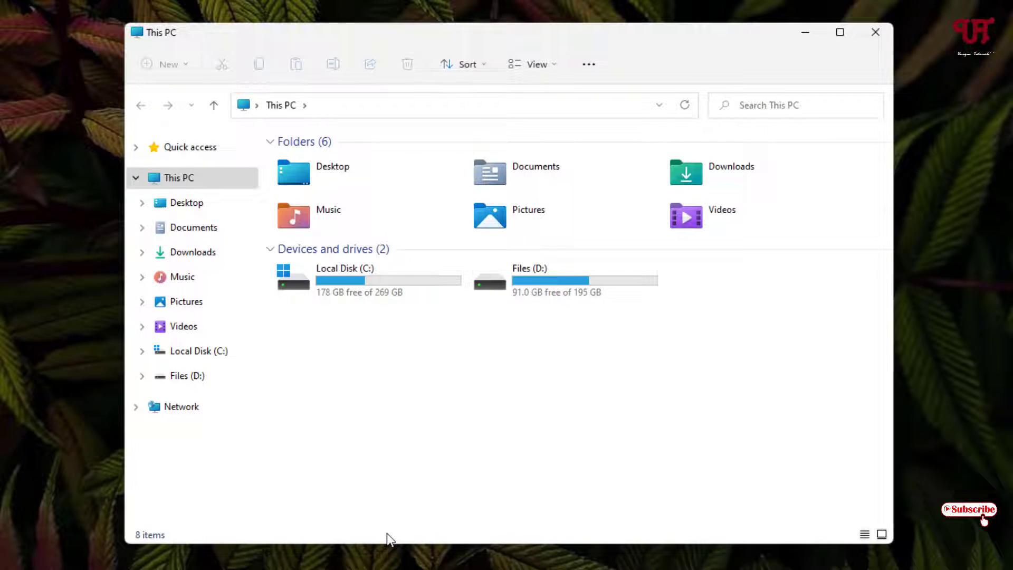
{"action": "left_click", "coordinate": [212, 354]}
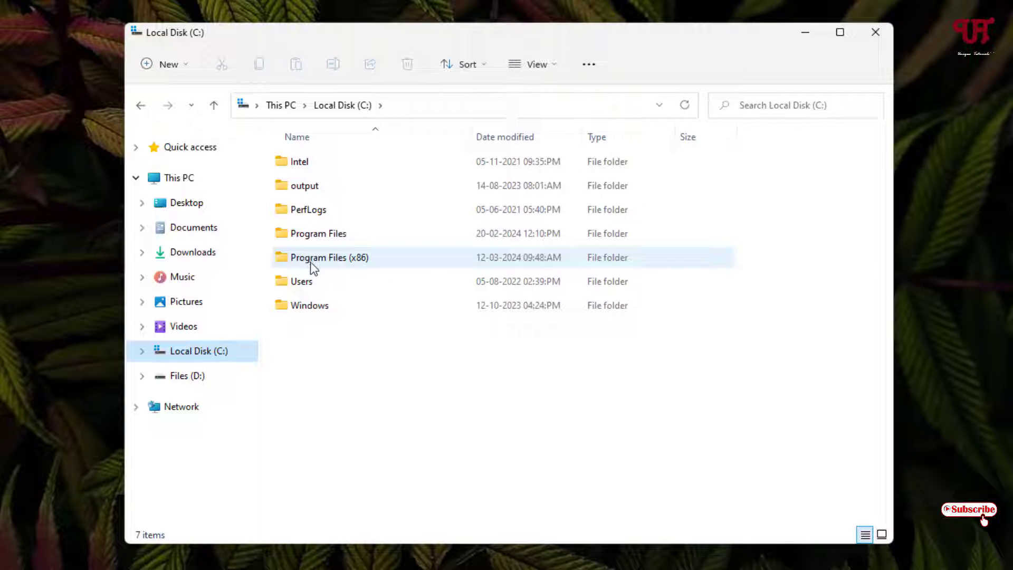
{"action": "mouse_move", "coordinate": [310, 262]}
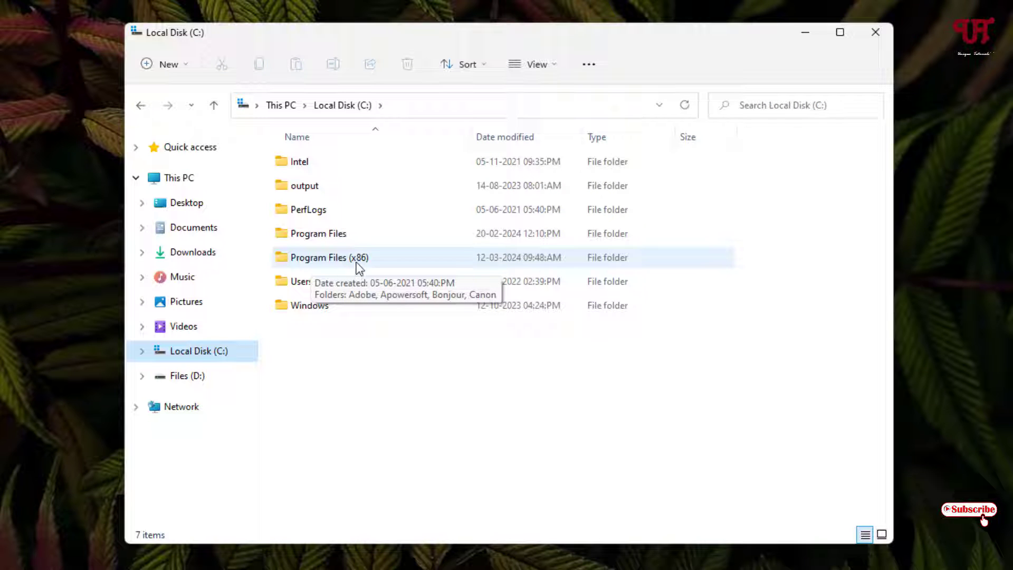
{"action": "double_click", "coordinate": [311, 236]}
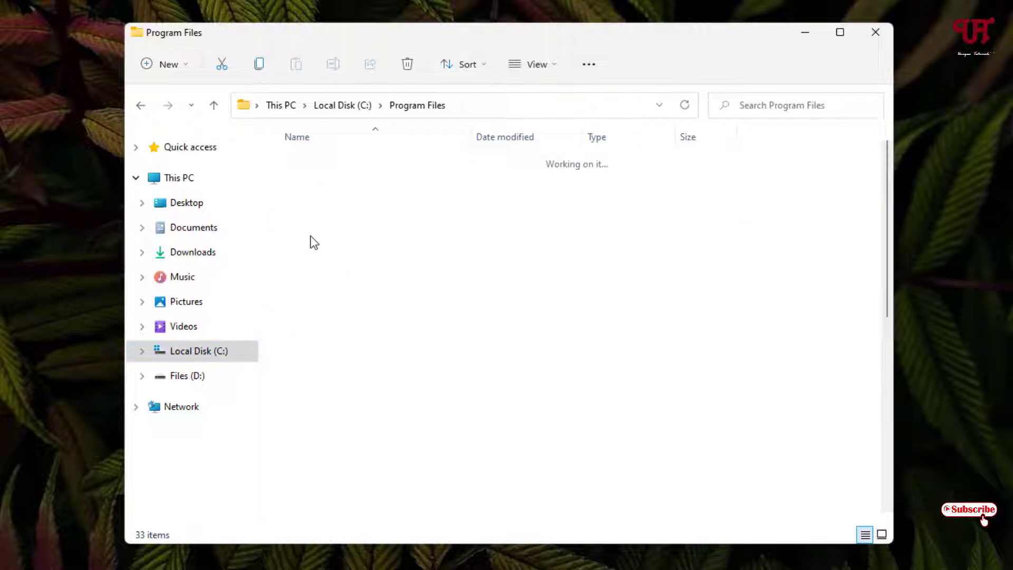
{"action": "double_click", "coordinate": [308, 317]}
{"action": "double_click", "coordinate": [324, 166]}
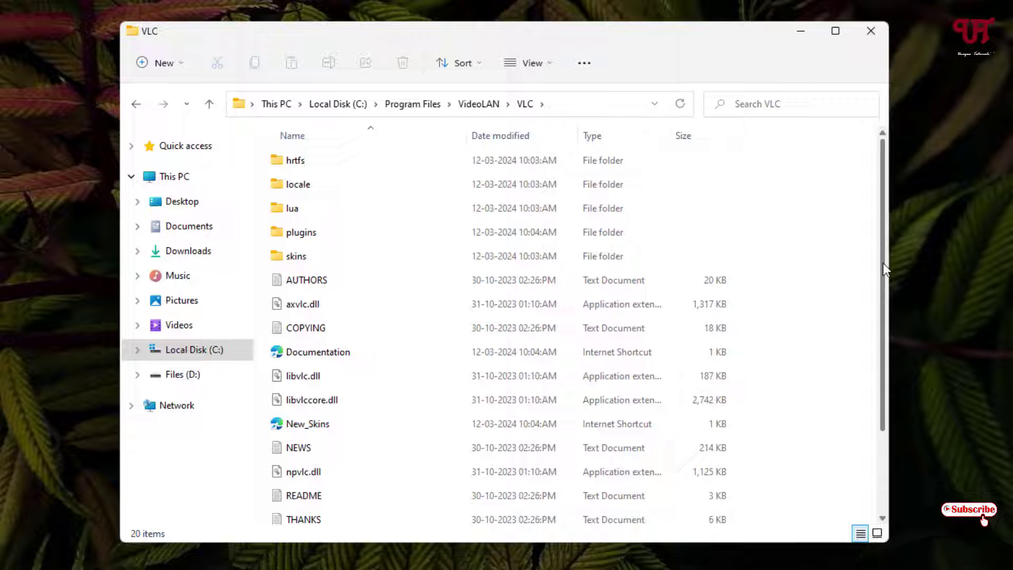
Copy all VLC program files and create a desktop folder named 'VLC Portable'
{"action": "left_click_drag", "start_coordinate": [882, 262], "coordinate": [372, 527]}
{"action": "right_click", "coordinate": [353, 323]}
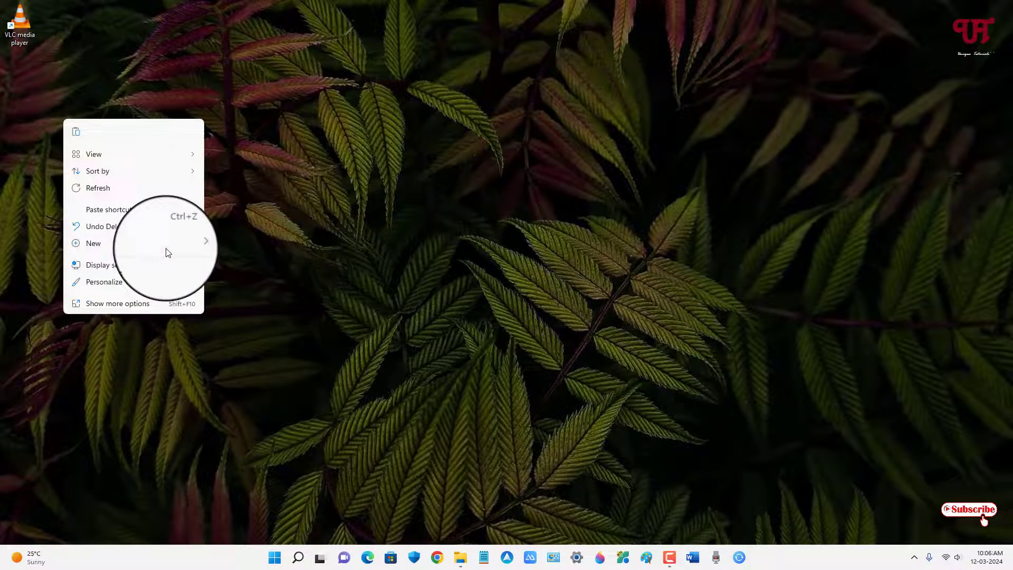
{"action": "mouse_move", "coordinate": [168, 245]}
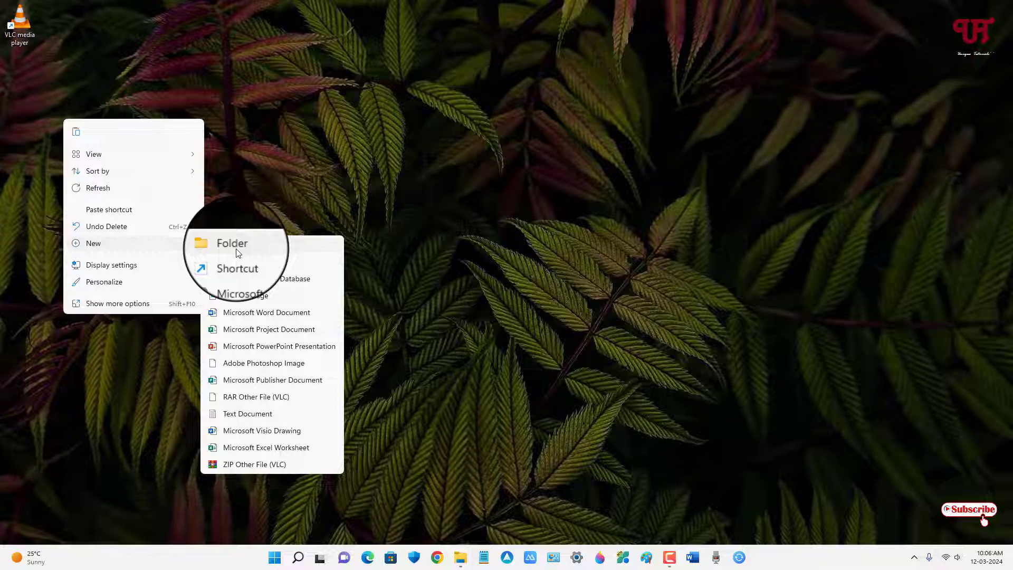
{"action": "left_click", "coordinate": [236, 248]}
{"action": "type", "text": "VL"}
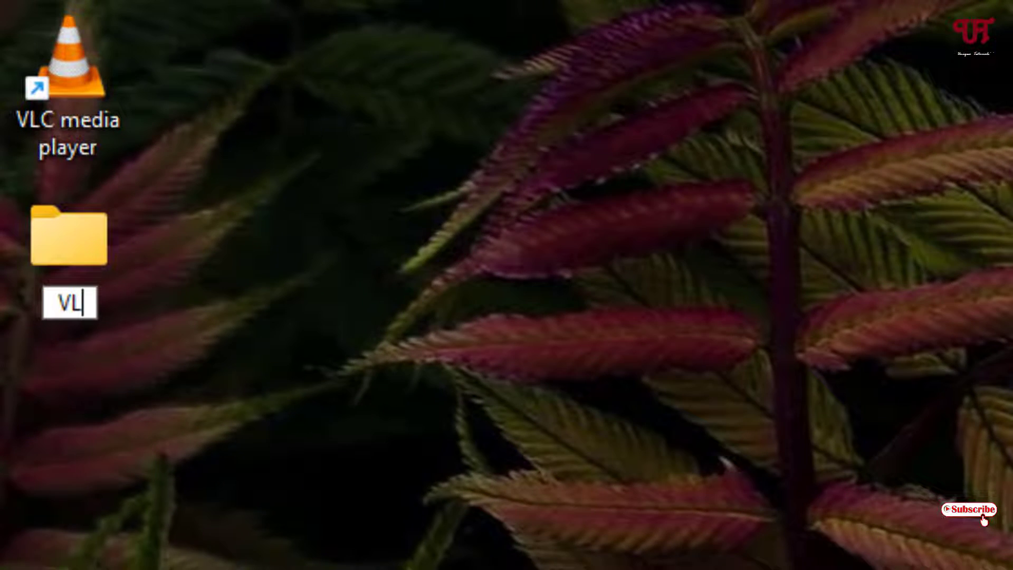
{"action": "type", "text": "C Port"}
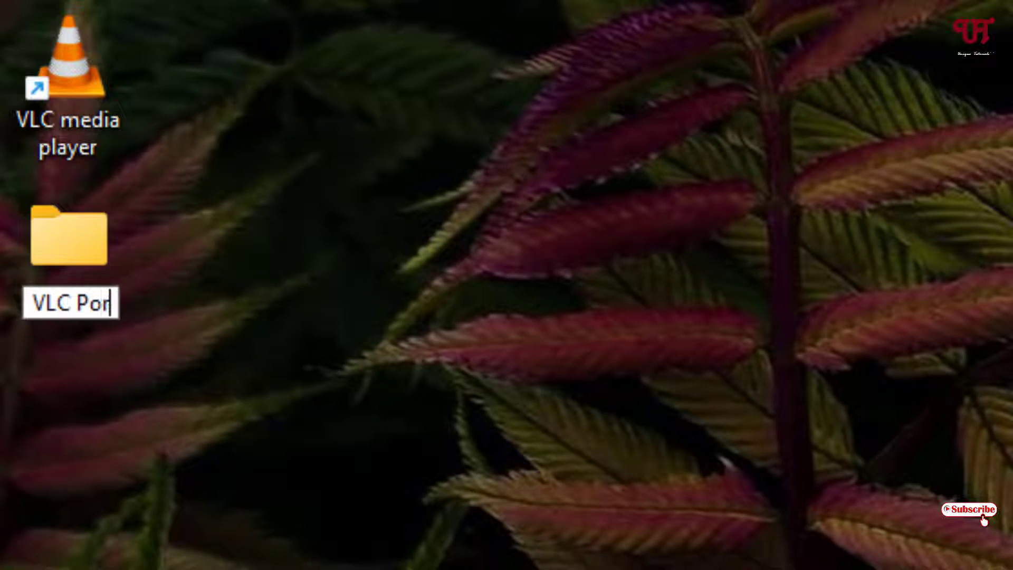
{"action": "type", "text": "able"}
{"action": "key", "text": "Return"}
{"action": "key", "text": "Return"}
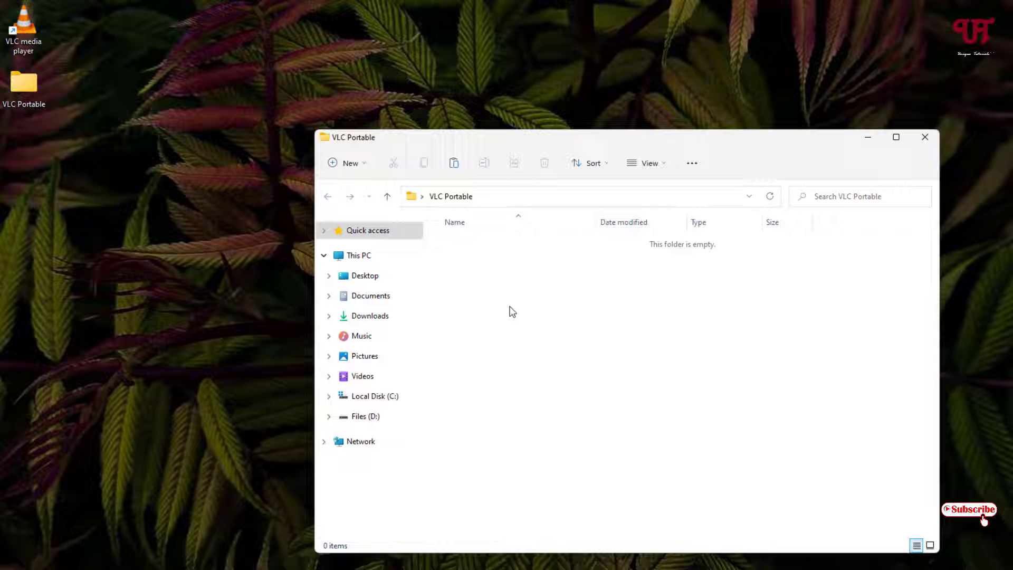
Paste the 20 VLC files into VLC Portable and run the copied vlc to test it
{"action": "right_click", "coordinate": [512, 311]}
{"action": "left_click", "coordinate": [527, 321]}
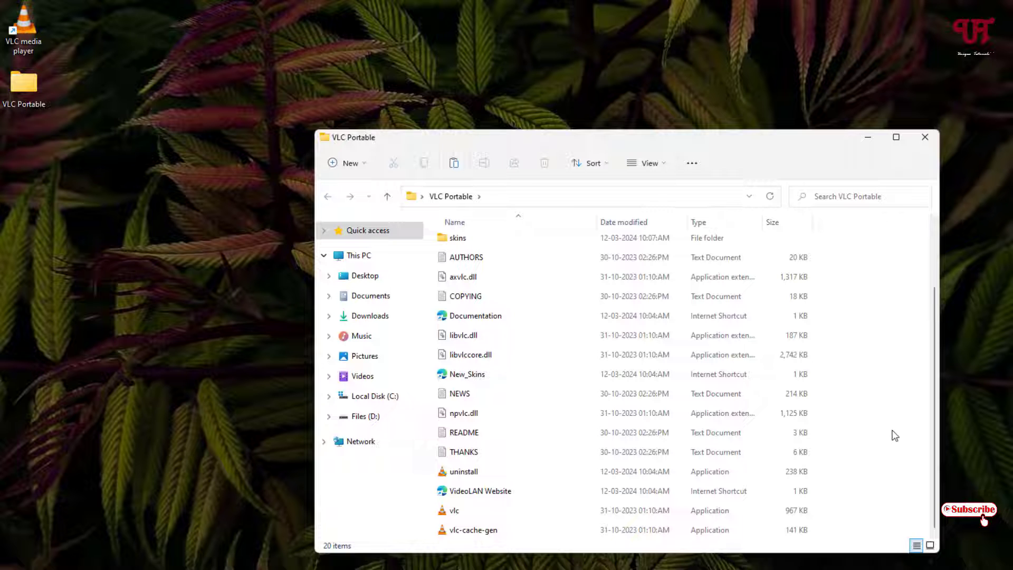
{"action": "double_click", "coordinate": [455, 511]}
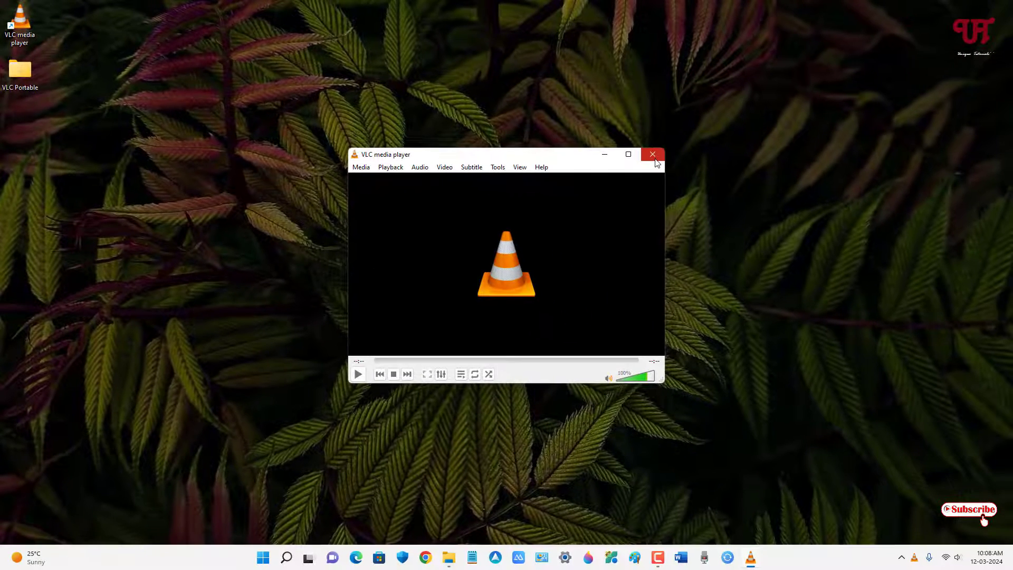
Close the test VLC player and open the official win-rar.com site from Google
{"action": "left_click", "coordinate": [776, 183]}
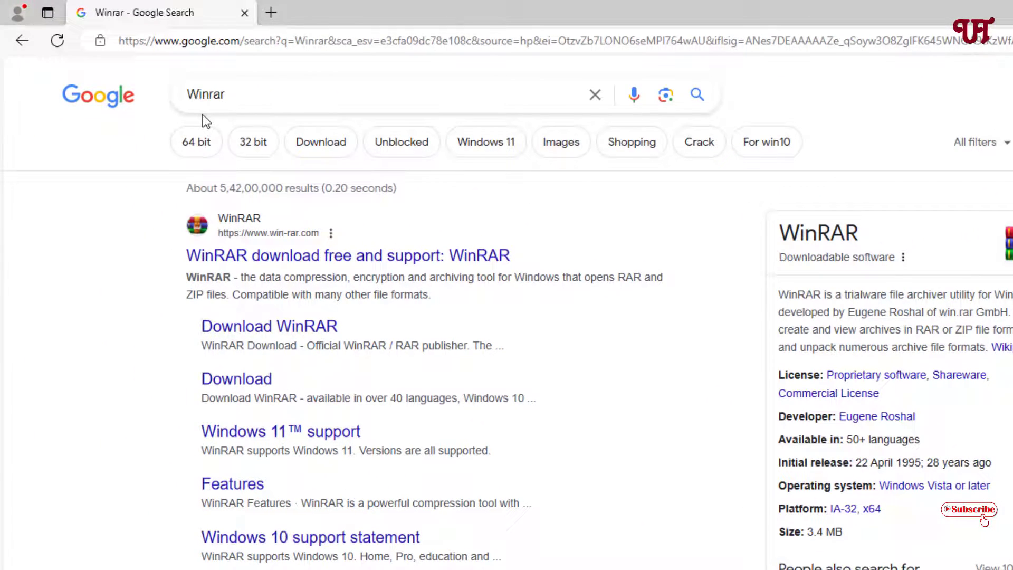
{"action": "left_click", "coordinate": [273, 267]}
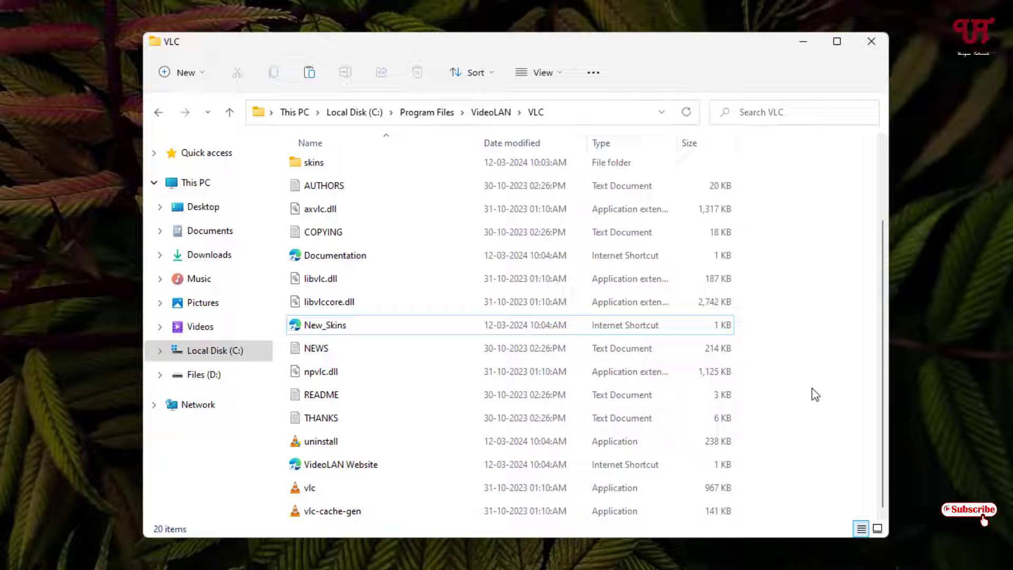
Select all 20 VLC files and start a WinRAR 'Add to archive' for them
{"action": "scroll", "coordinate": [815, 395], "scroll_direction": "up", "scroll_amount": 2}
{"action": "left_click_drag", "start_coordinate": [774, 157], "coordinate": [508, 523]}
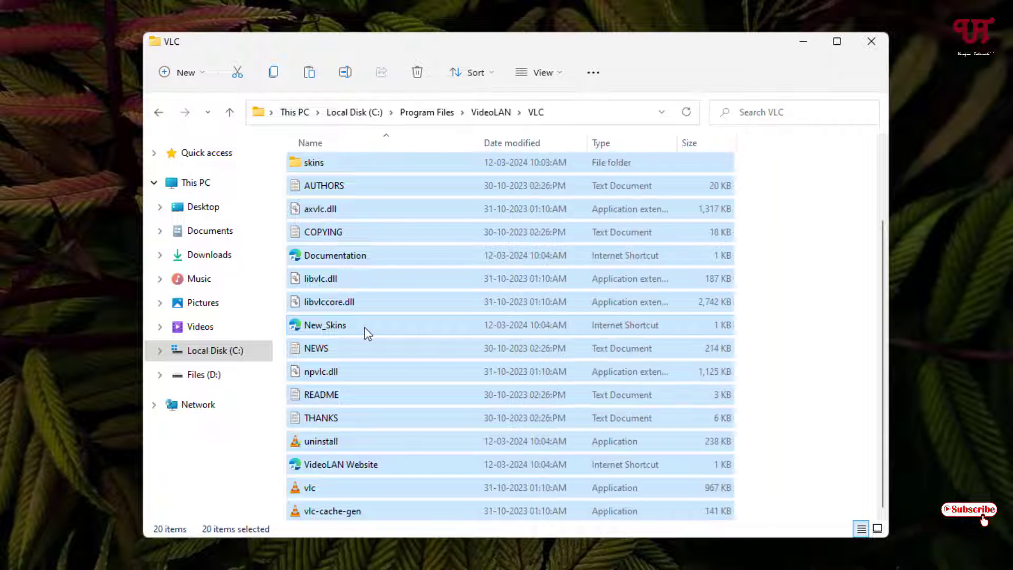
{"action": "right_click", "coordinate": [368, 333]}
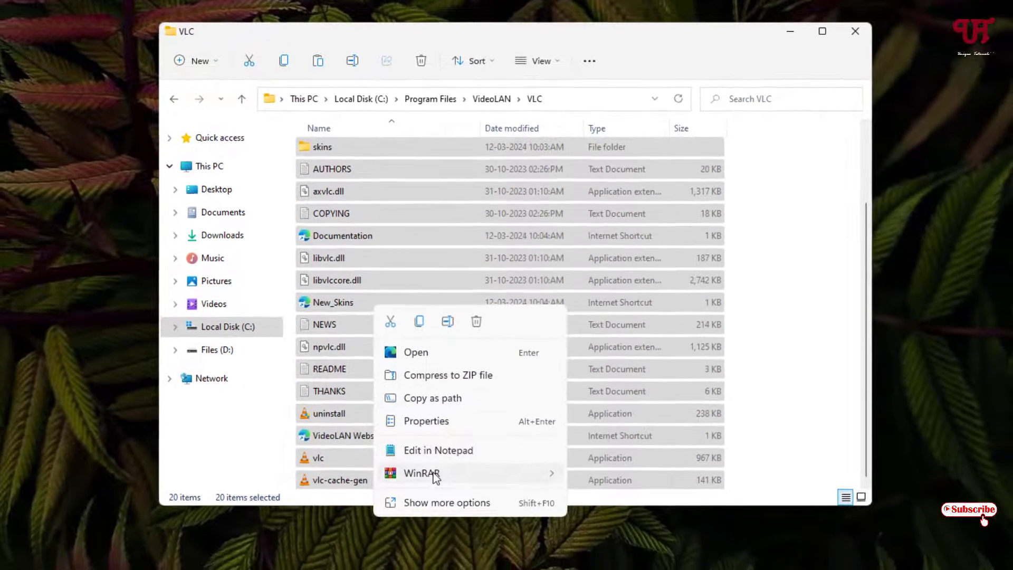
{"action": "mouse_move", "coordinate": [546, 470]}
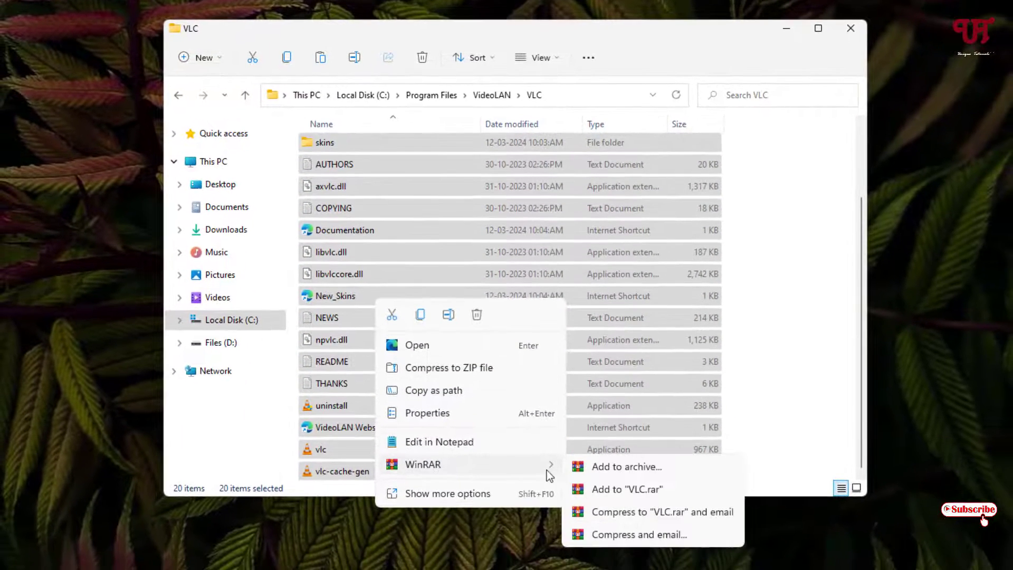
{"action": "left_click", "coordinate": [618, 468]}
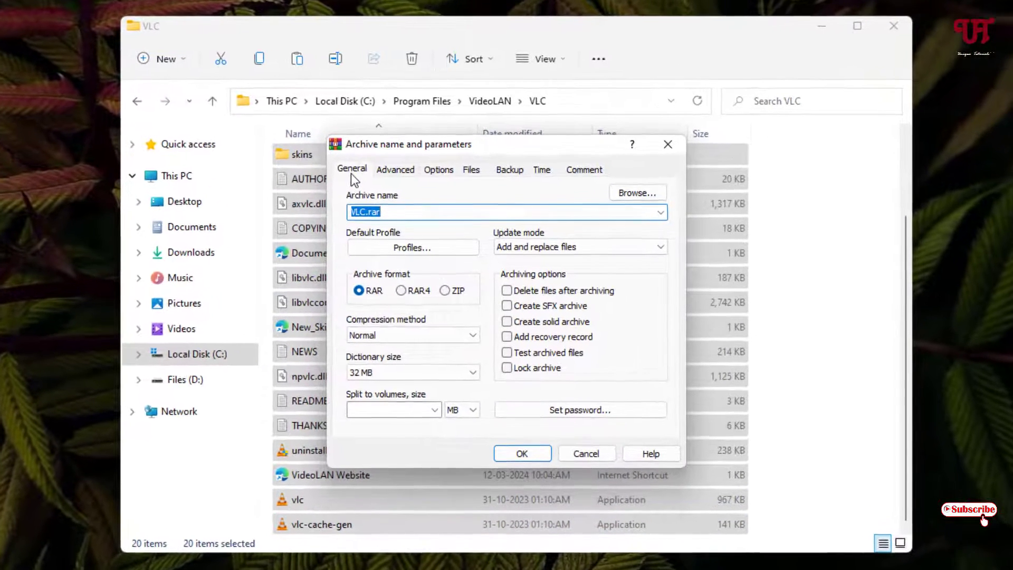
Enable Create SFX archive and name the archive 'VLC Portable.exe'
{"action": "left_click", "coordinate": [507, 306]}
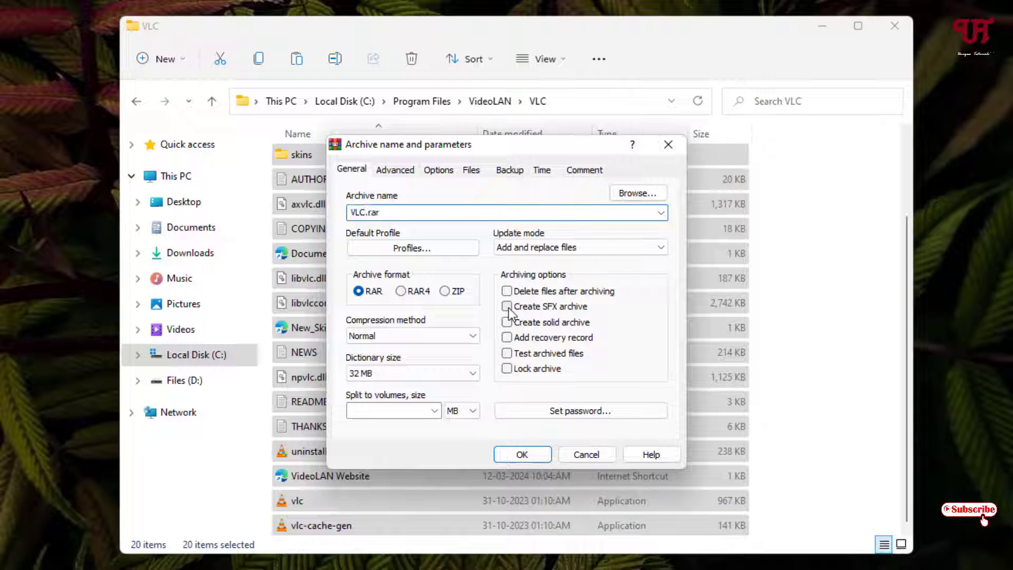
{"action": "double_click", "coordinate": [380, 214]}
{"action": "left_click_drag", "start_coordinate": [366, 214], "coordinate": [383, 214]}
{"action": "key", "text": "BackSpace"}
{"action": "type", "text": "Portable"}
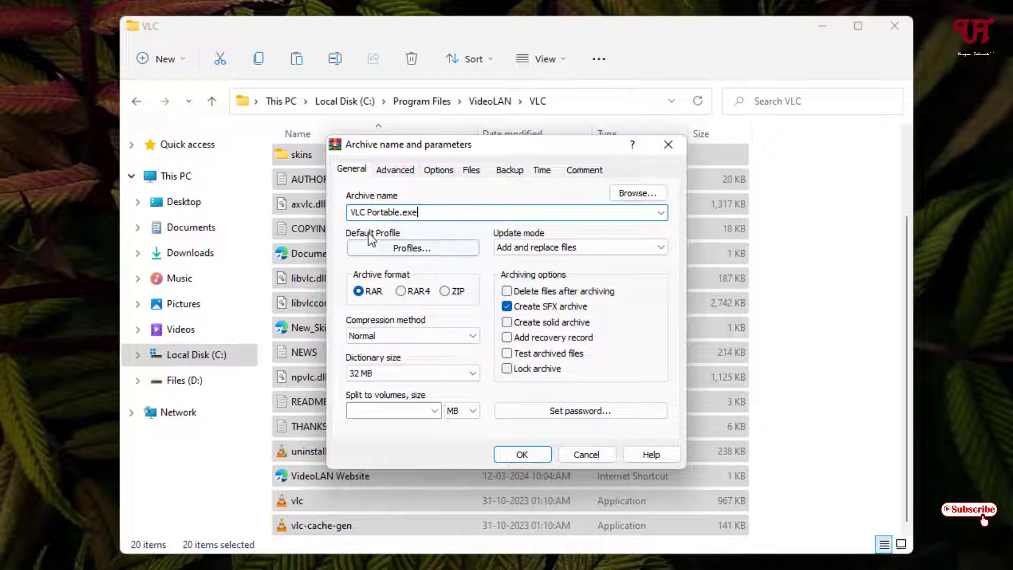
Open the Setup page of WinRAR's Advanced SFX options
{"action": "left_click", "coordinate": [397, 171]}
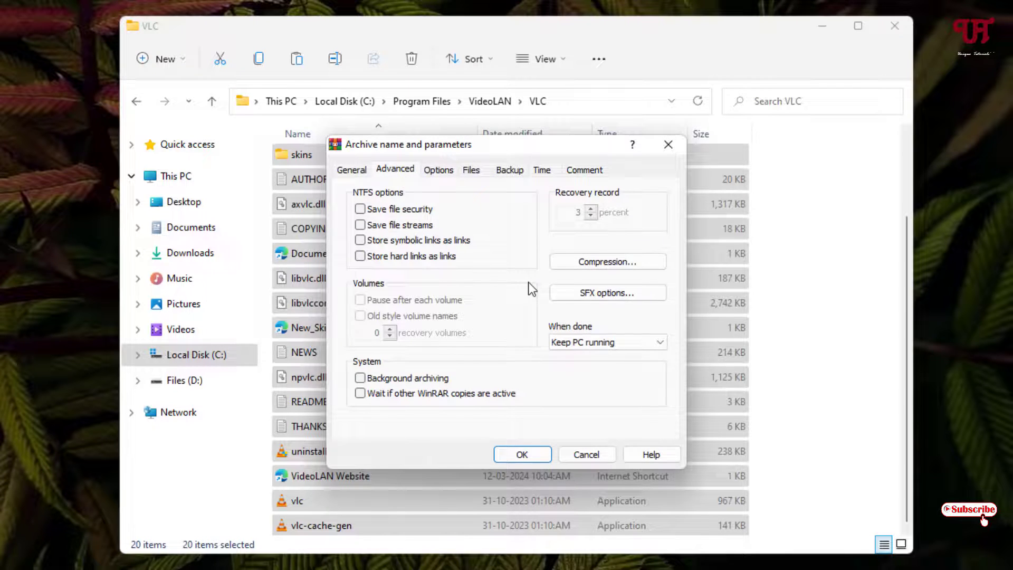
{"action": "left_click", "coordinate": [599, 299]}
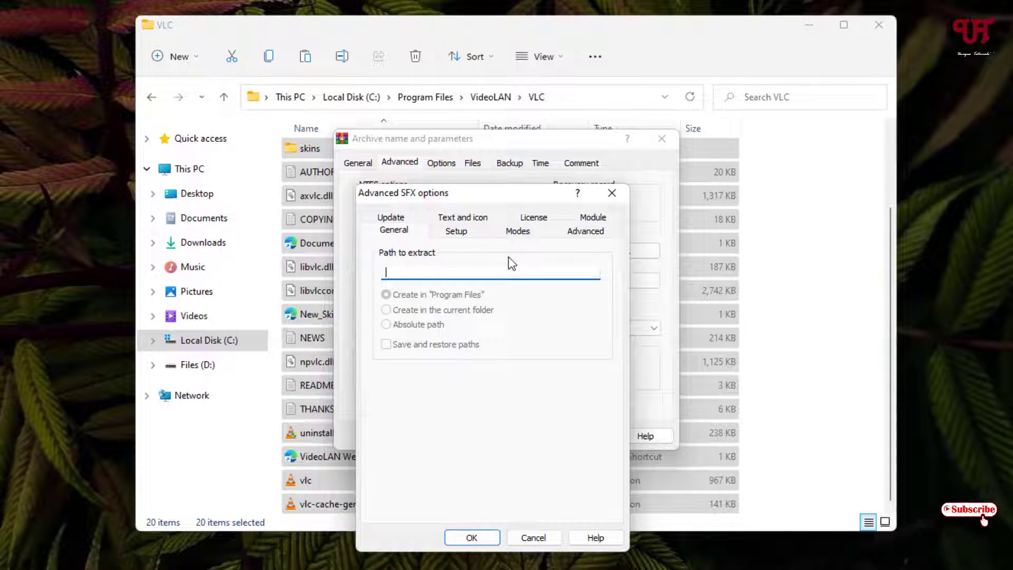
{"action": "left_click", "coordinate": [456, 233]}
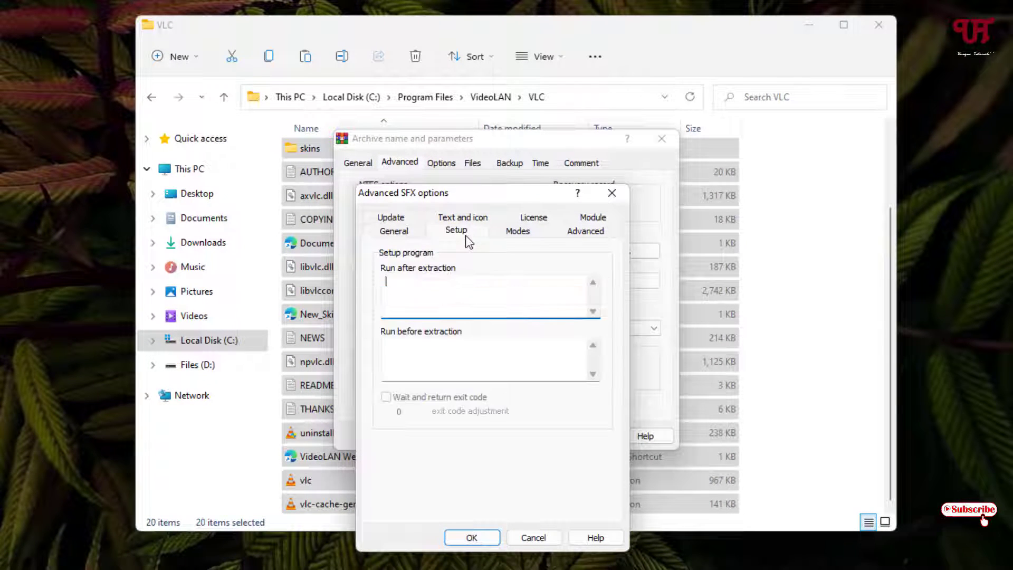
Start renaming the vlc application in the VLC program folder
{"action": "left_click", "coordinate": [775, 303]}
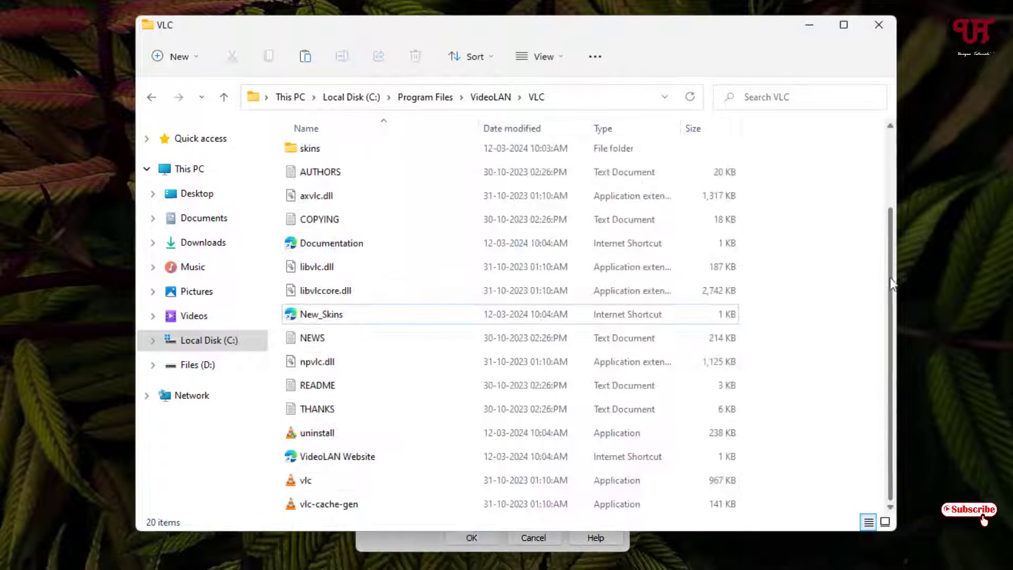
{"action": "left_click", "coordinate": [320, 482]}
{"action": "key", "text": "F2"}
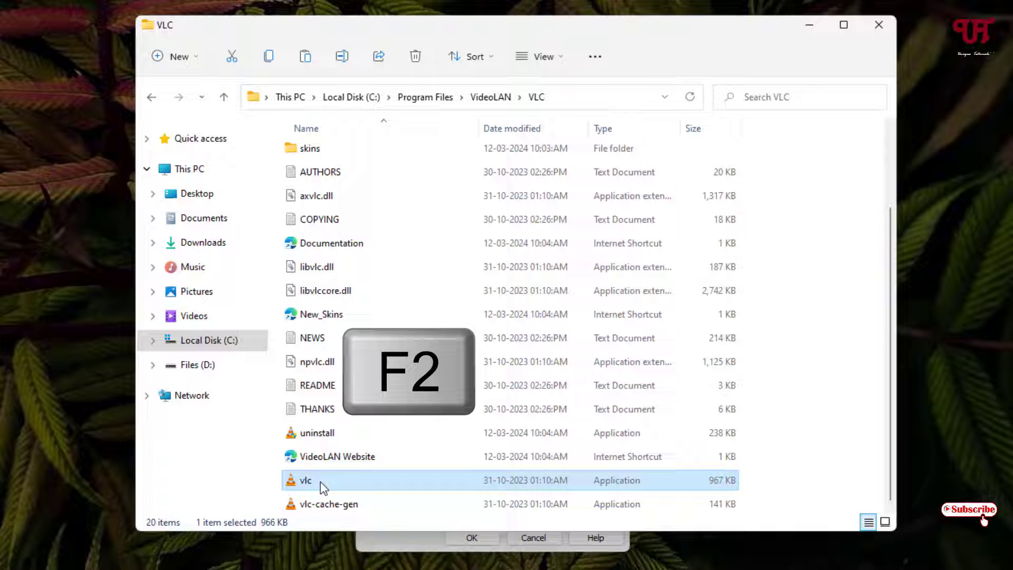
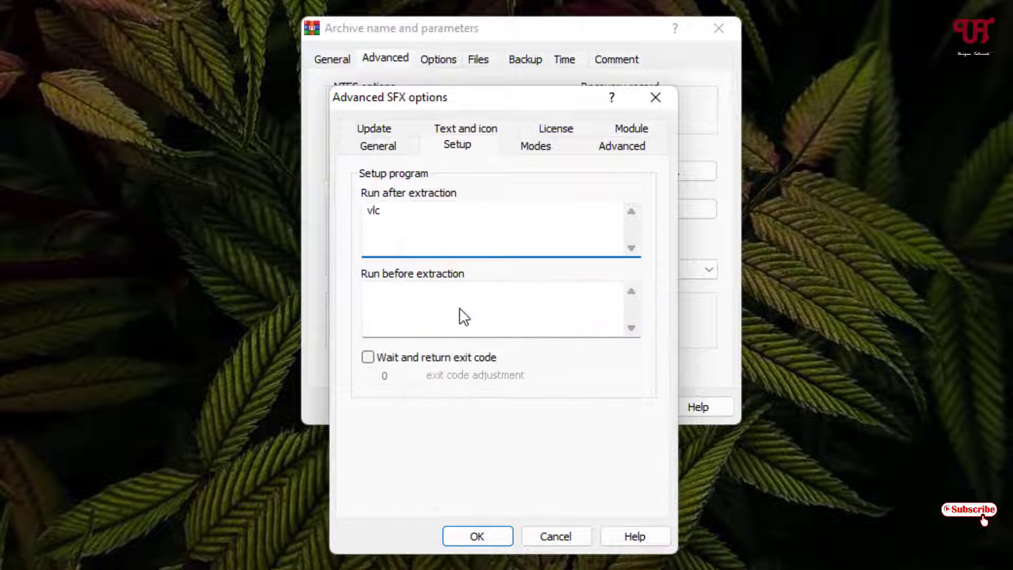
Complete the Run after extraction entry so it reads vlc.exe
{"action": "type", "text": "."}
{"action": "type", "text": "xe"}
Set the SFX modes to unpack to a temporary folder and hide all dialogs
{"action": "left_click", "coordinate": [537, 147]}
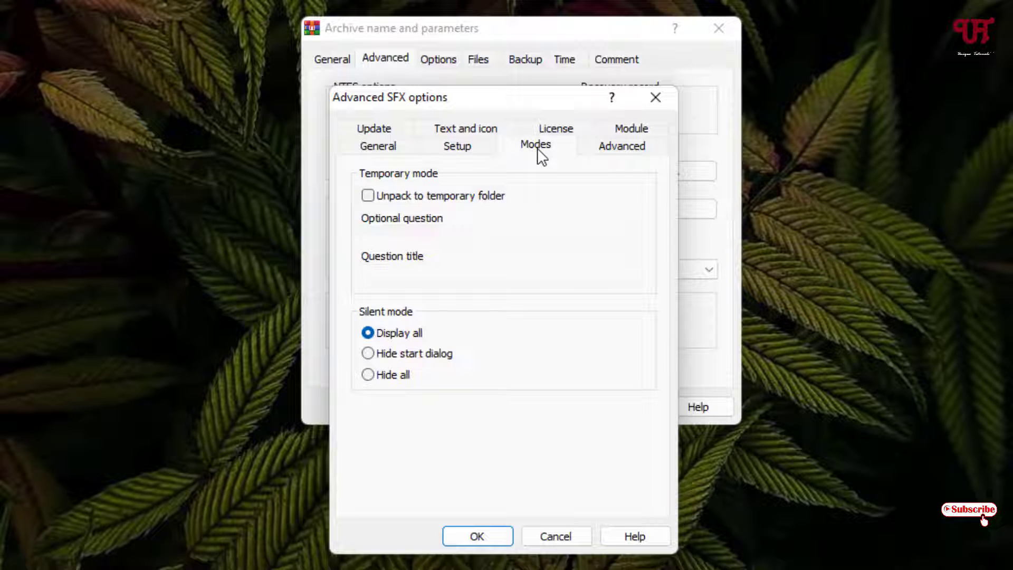
{"action": "left_click", "coordinate": [368, 196]}
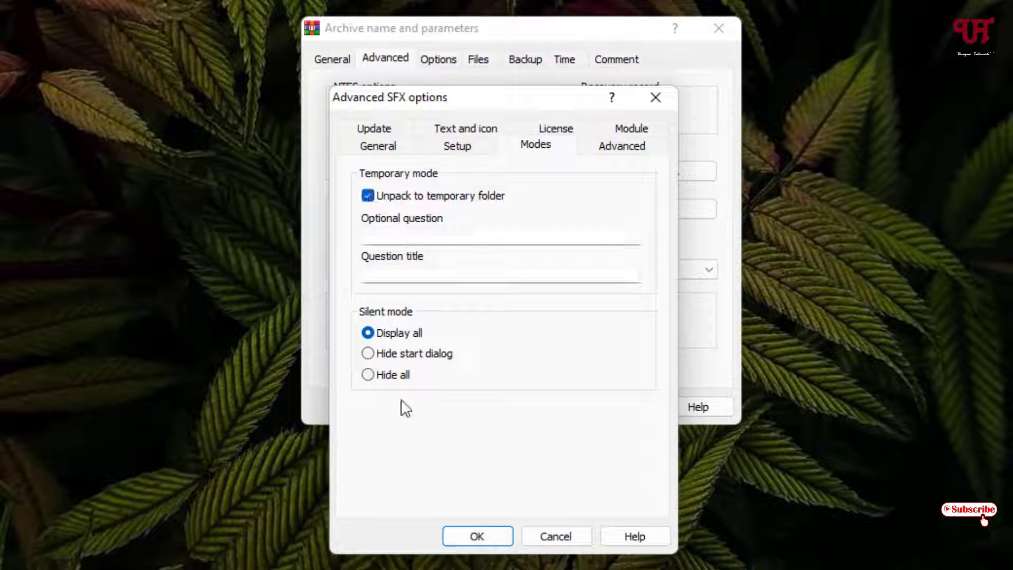
{"action": "left_click", "coordinate": [368, 375]}
Set the SFX update mode to Overwrite all files and confirm the options
{"action": "left_click", "coordinate": [387, 128]}
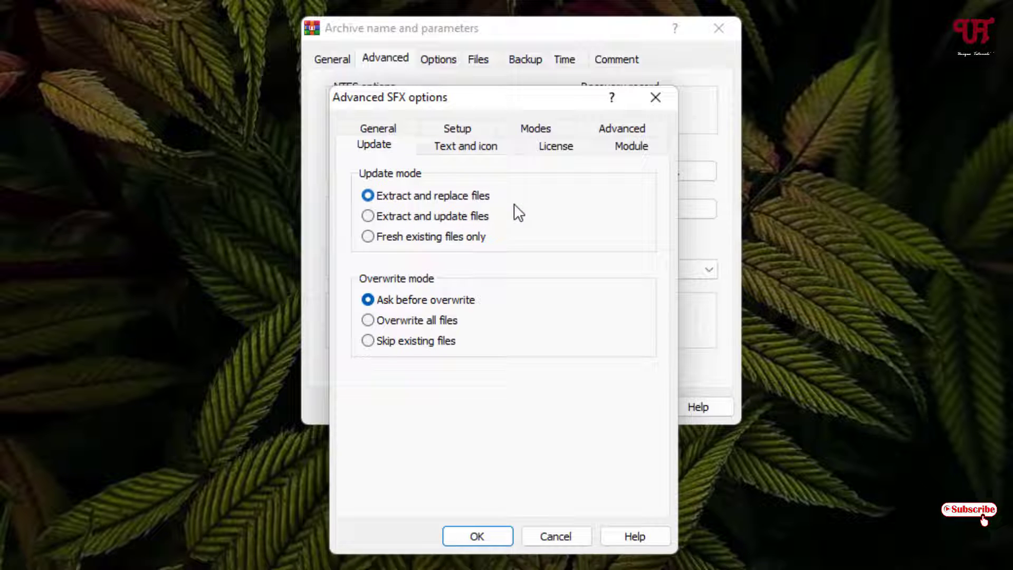
{"action": "left_click", "coordinate": [368, 321]}
{"action": "left_click", "coordinate": [477, 536]}
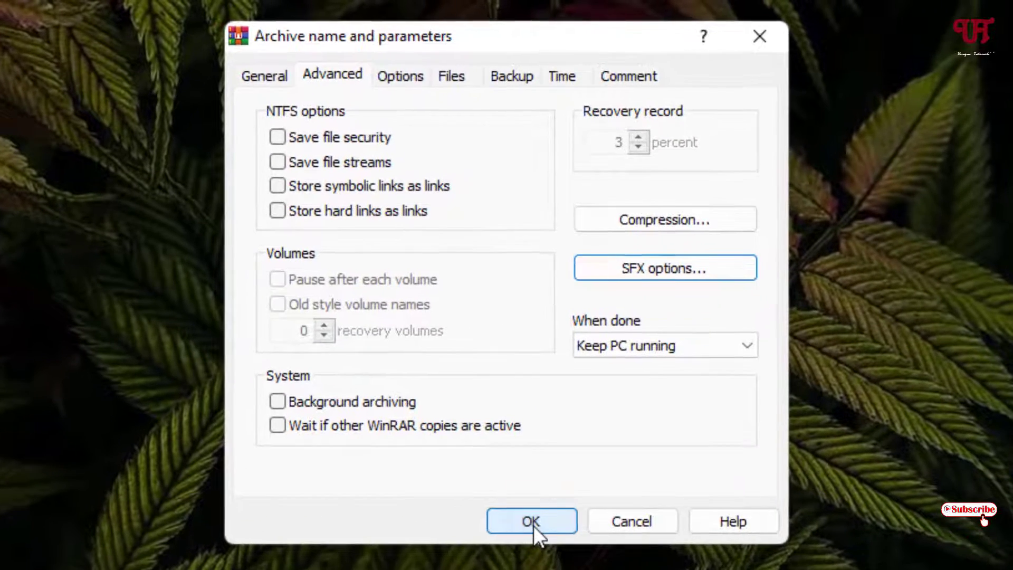
Build the SFX archive, then copy the 63,270 KB VLC Portable application from the VLC folder
{"action": "left_click", "coordinate": [537, 452]}
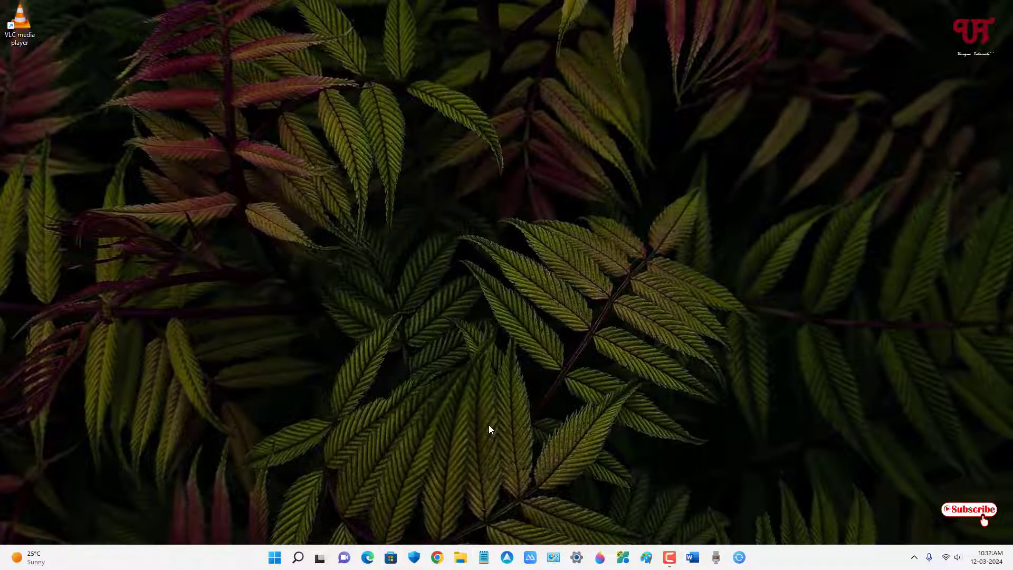
{"action": "key", "text": "alt+Tab"}
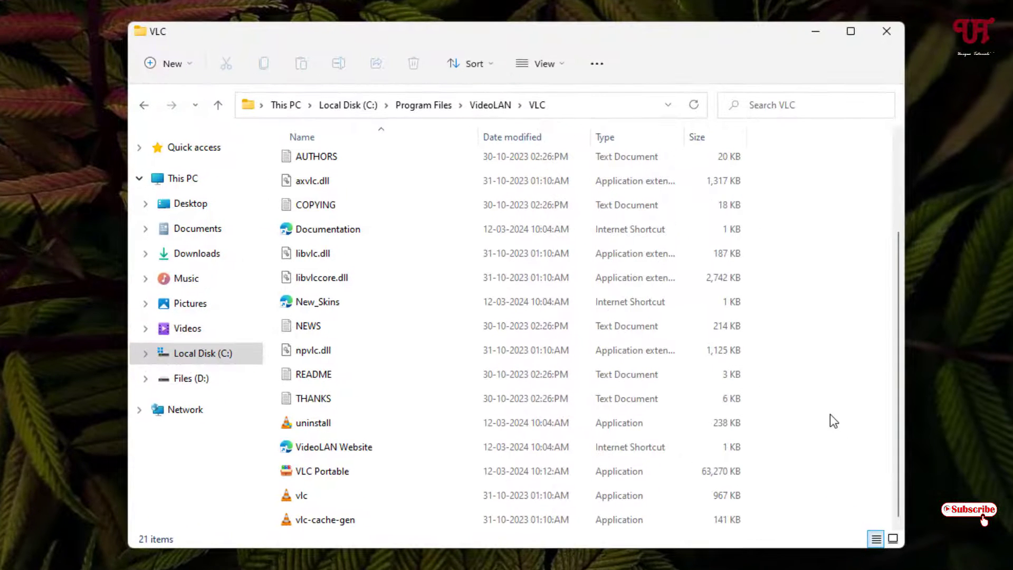
{"action": "left_click", "coordinate": [312, 475]}
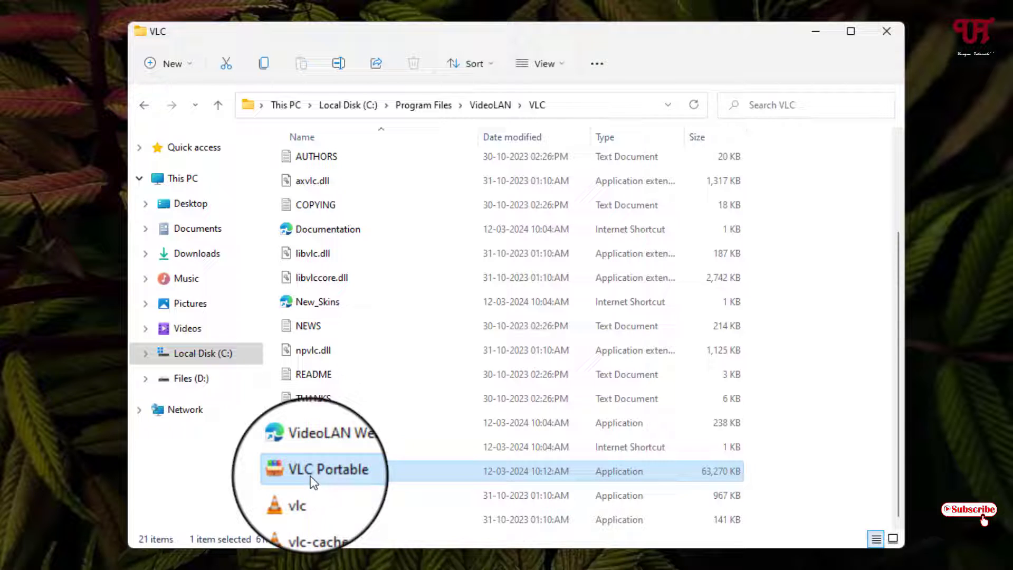
{"action": "right_click", "coordinate": [312, 475]}
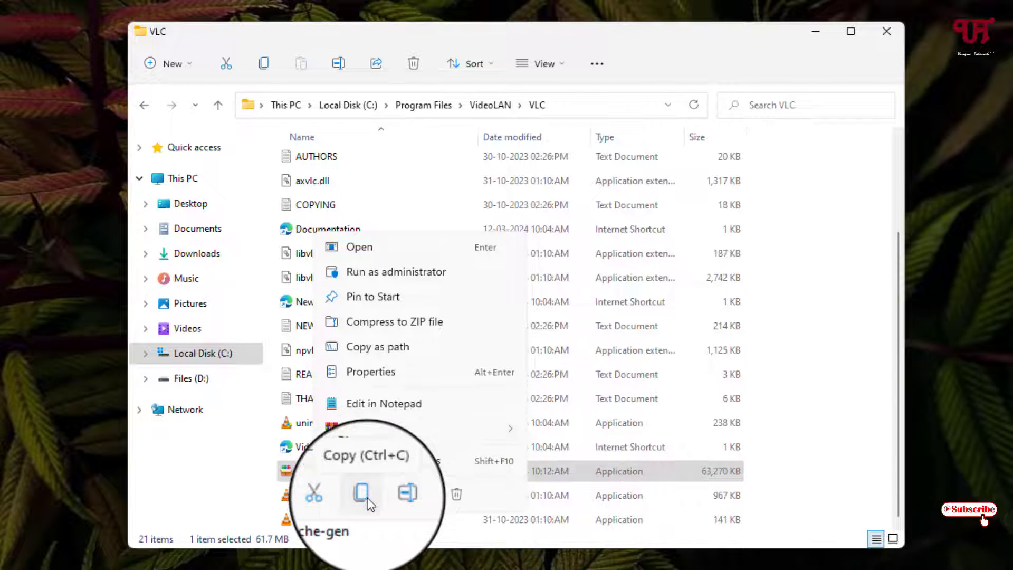
{"action": "left_click", "coordinate": [364, 498]}
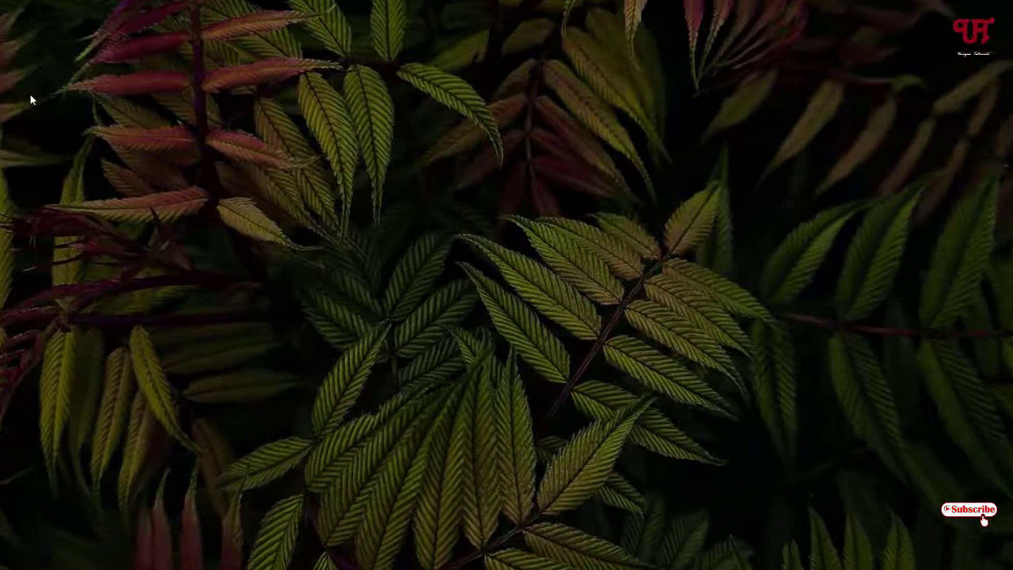
Paste VLC Portable onto the desktop and leave the icon deselected
{"action": "right_click", "coordinate": [77, 113]}
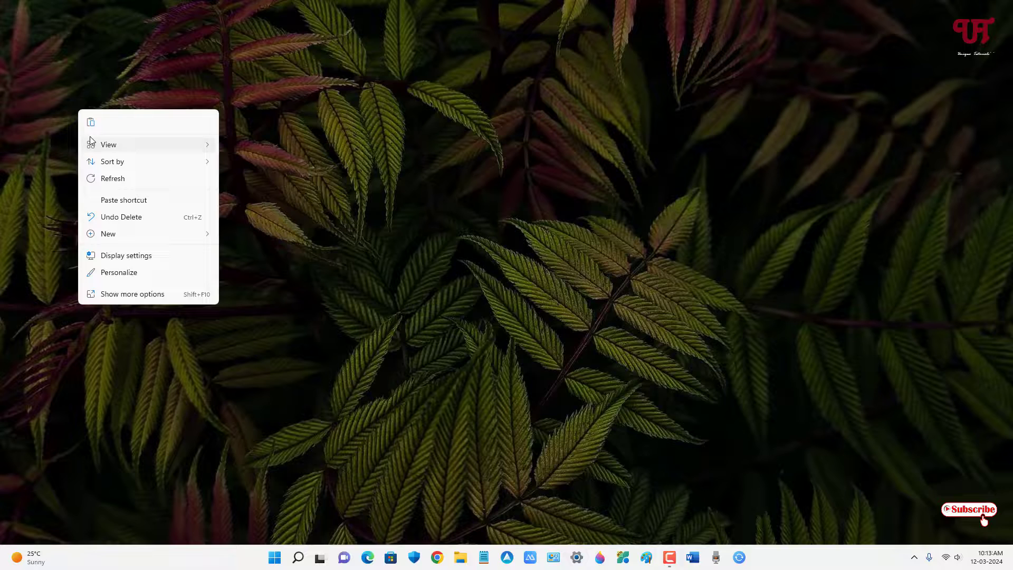
{"action": "left_click", "coordinate": [90, 122]}
{"action": "left_click", "coordinate": [96, 168]}
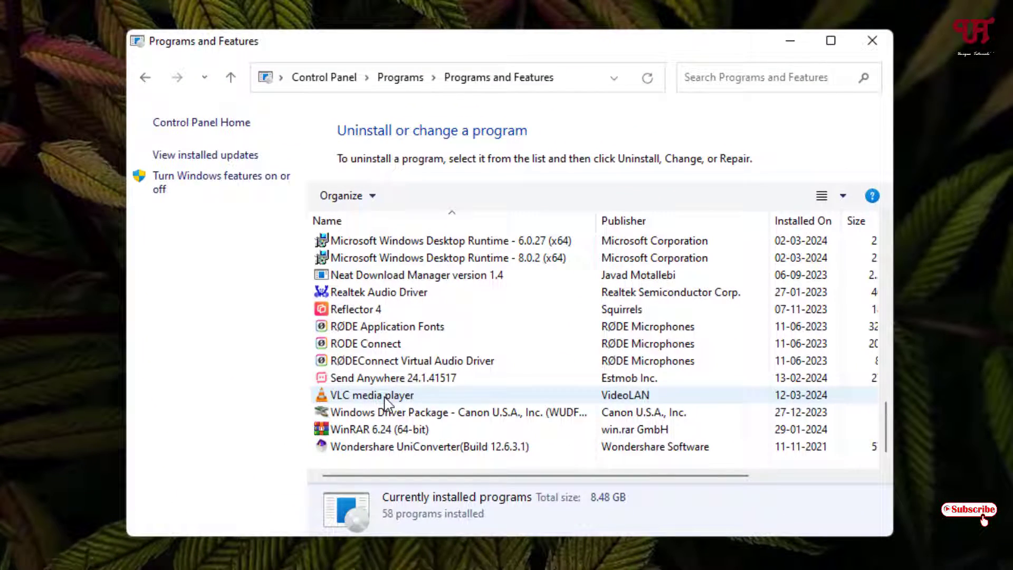
Uninstall VLC media player from Programs and Features, then close the window
{"action": "left_click", "coordinate": [385, 398]}
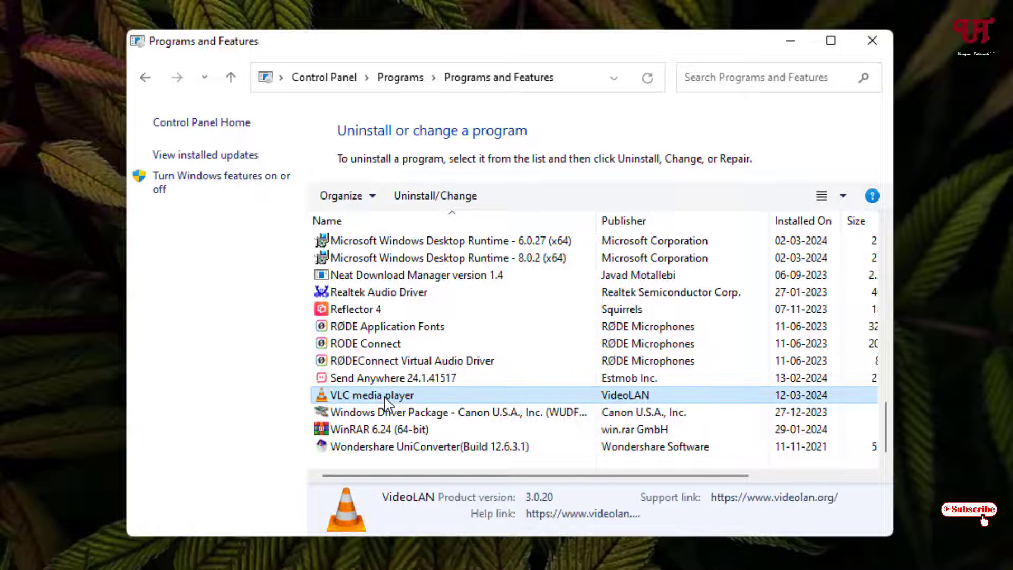
{"action": "left_click", "coordinate": [416, 199]}
{"action": "left_click", "coordinate": [584, 413]}
{"action": "left_click", "coordinate": [586, 413]}
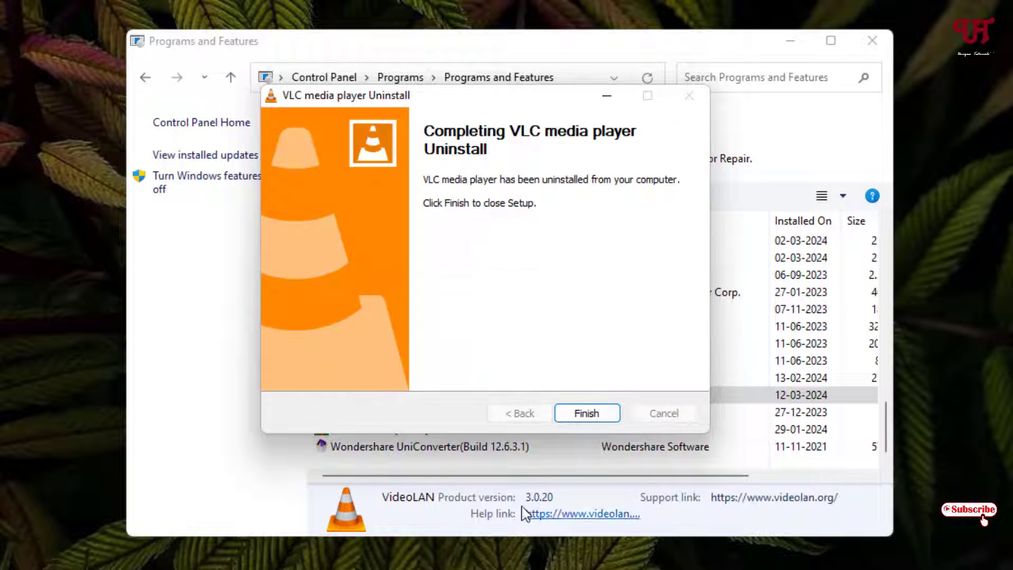
{"action": "left_click", "coordinate": [596, 413]}
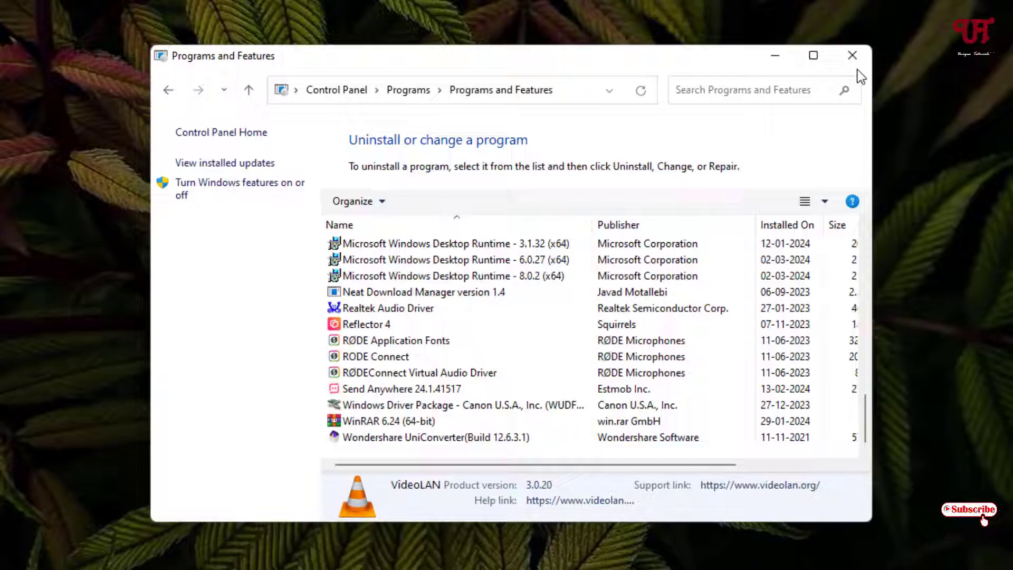
{"action": "left_click", "coordinate": [872, 41]}
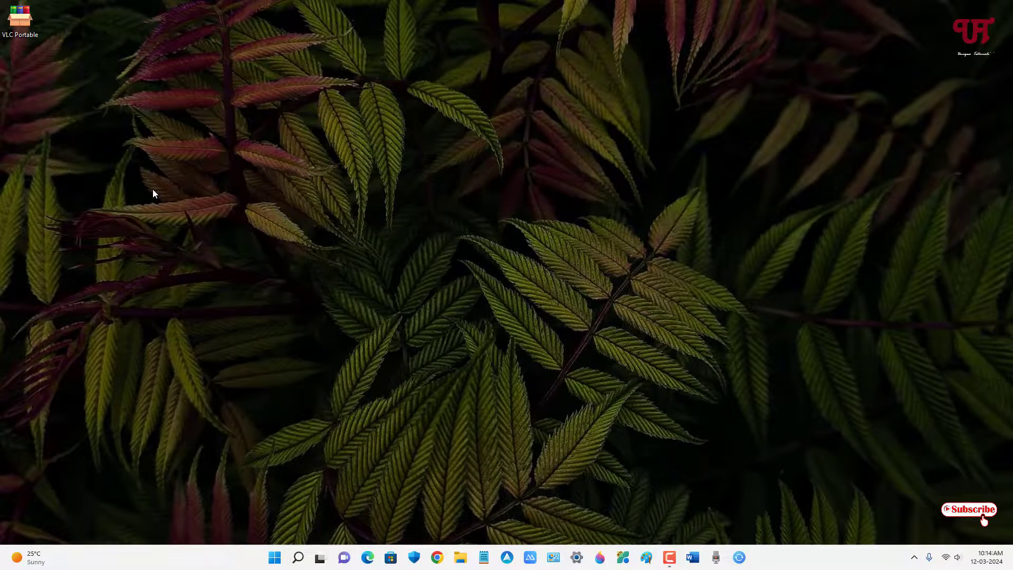
Launch VLC Portable from the desktop, disable regular update checks, then close VLC
{"action": "double_click", "coordinate": [19, 31]}
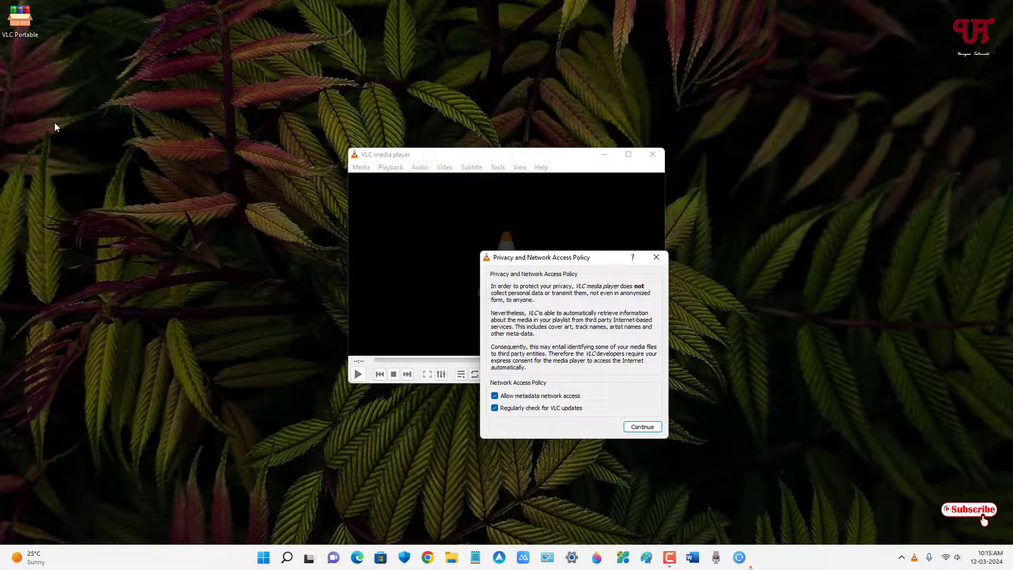
{"action": "left_click", "coordinate": [494, 407]}
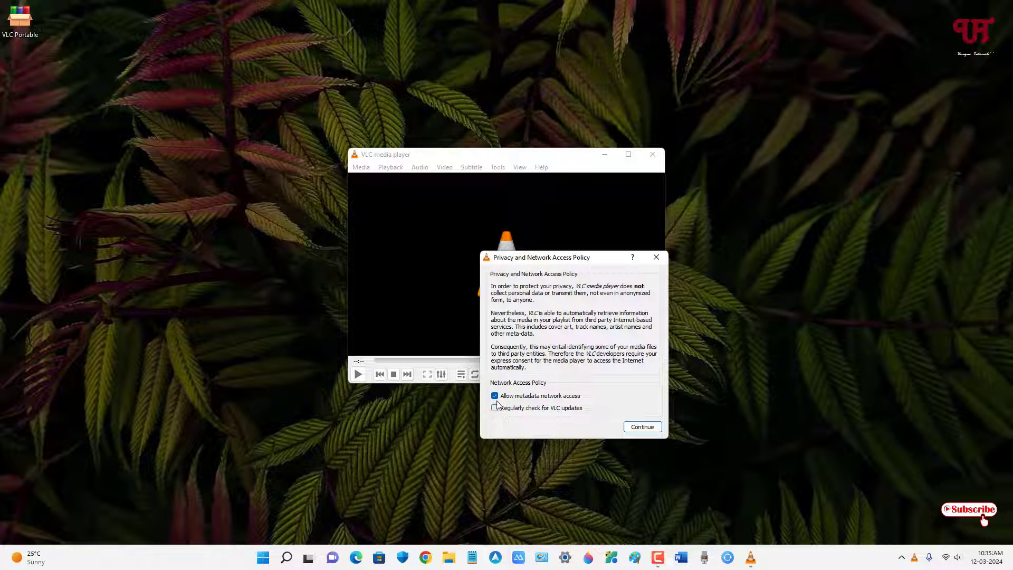
{"action": "key", "text": "Return"}
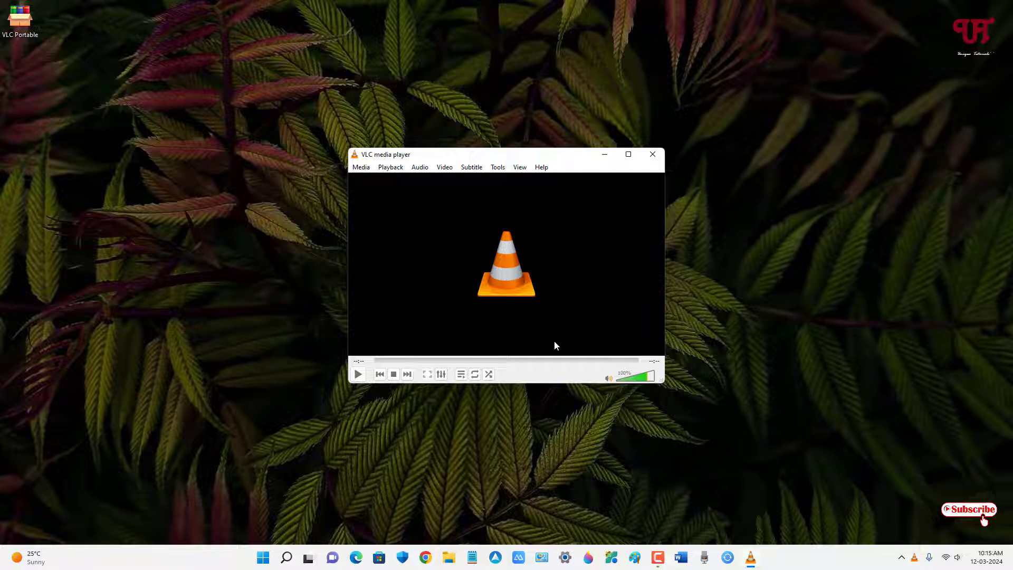
{"action": "key", "text": "alt+F4"}
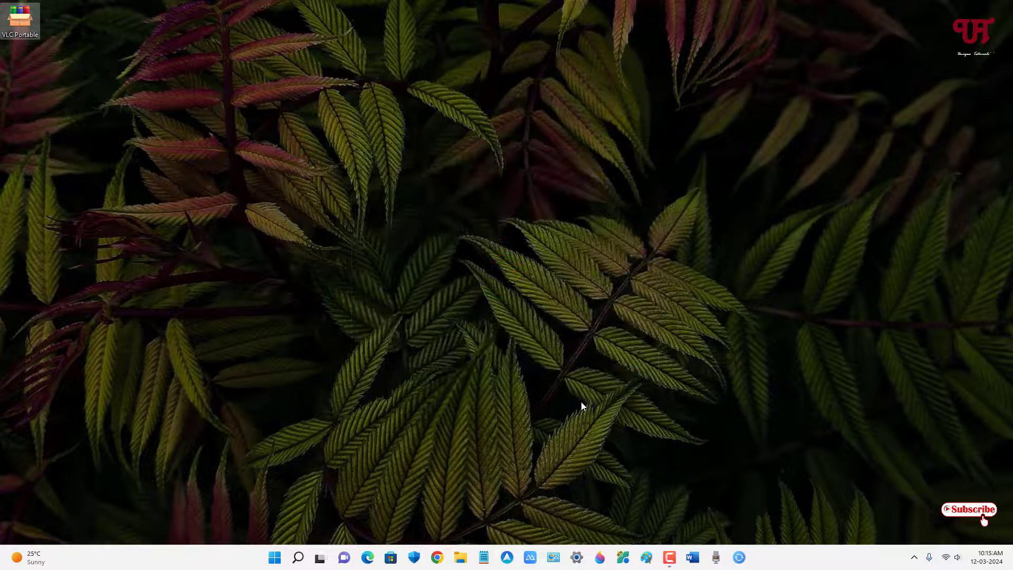